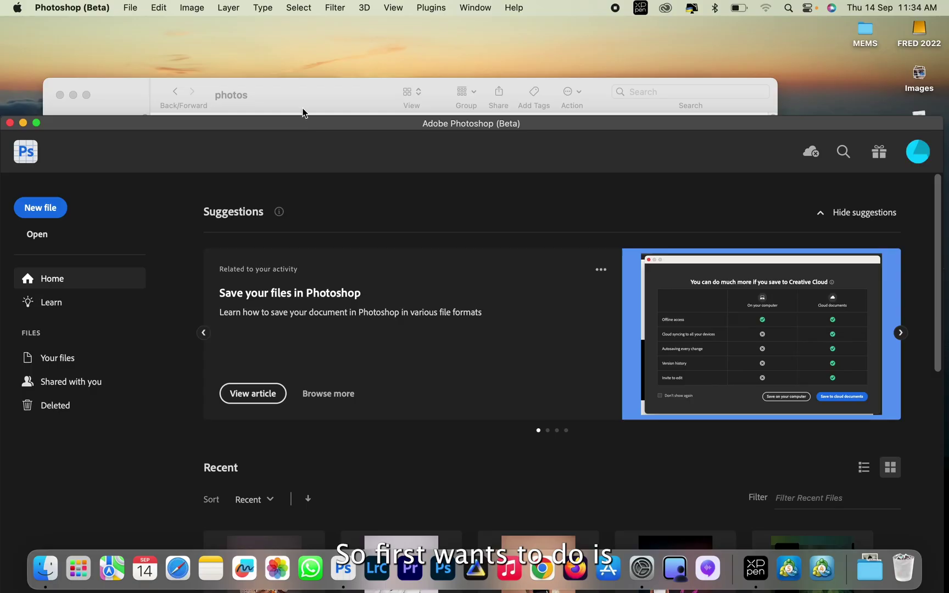
Drag the three selected beach photos from the photos folder onto Photoshop (Beta) to open them
{"action": "left_click", "coordinate": [301, 108]}
{"action": "scroll", "coordinate": [367, 215], "scroll_direction": "down", "scroll_amount": 1}
{"action": "scroll", "coordinate": [366, 216], "scroll_direction": "down", "scroll_amount": 8}
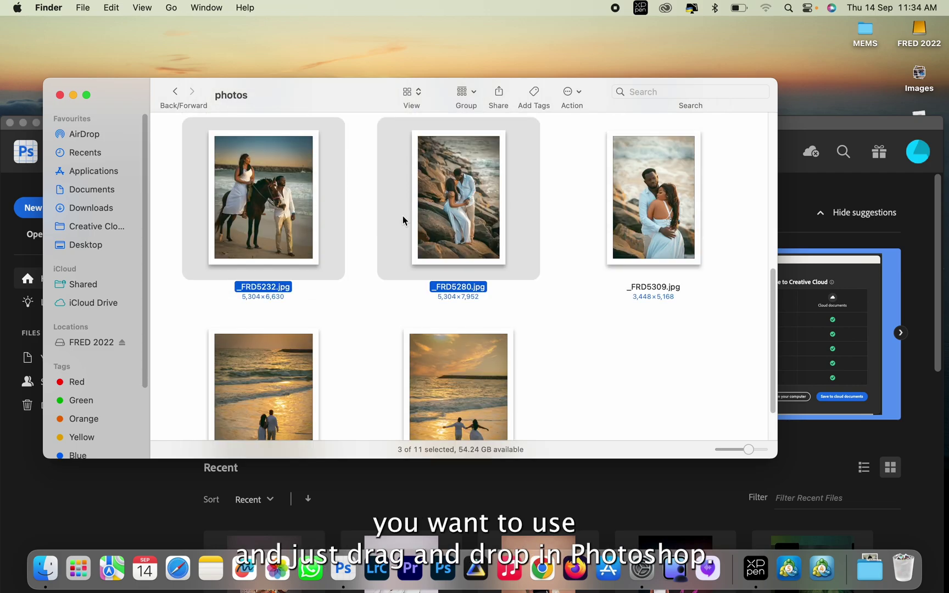
{"action": "left_click_drag", "start_coordinate": [479, 212], "coordinate": [341, 555]}
Open the File menu to reach the New document command
{"action": "left_click", "coordinate": [130, 8]}
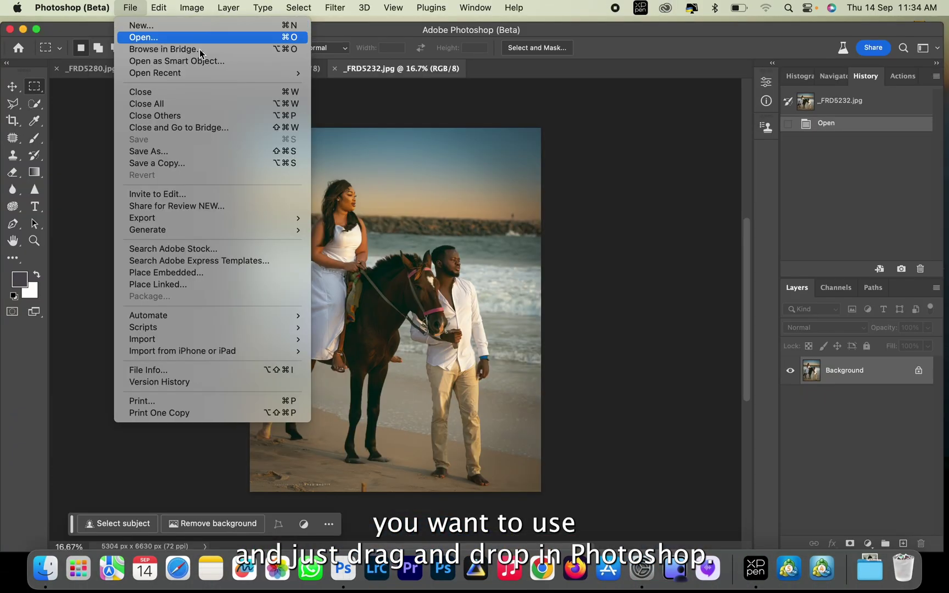
{"action": "left_click", "coordinate": [380, 35]}
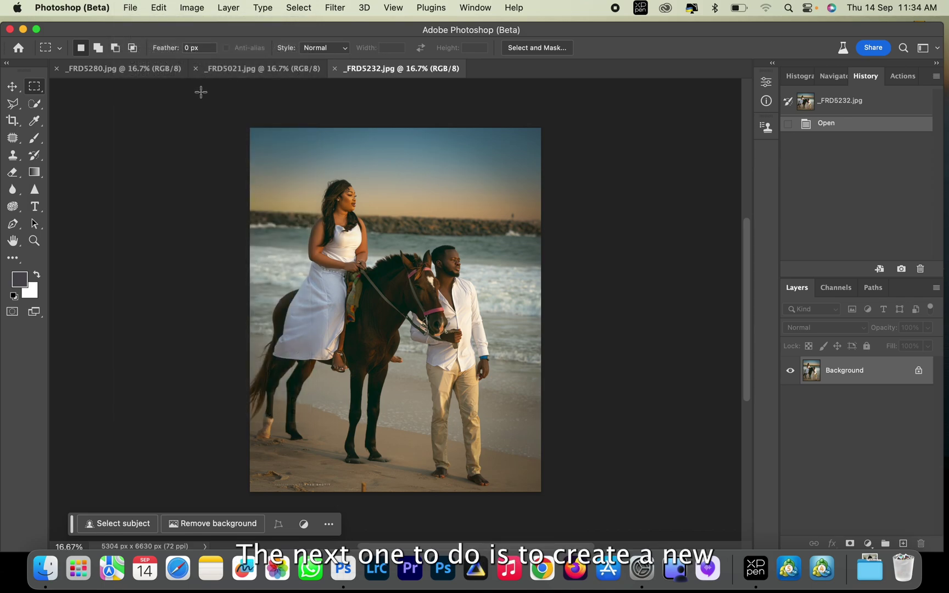
{"action": "left_click", "coordinate": [130, 8]}
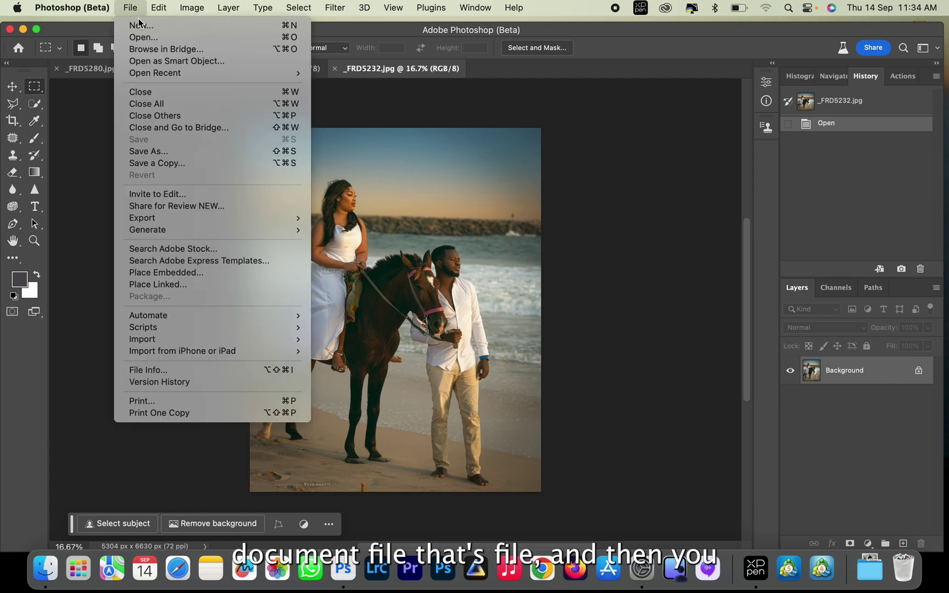
Create a new document named '3 merge', 40 × 50 inches at 300 ppi
{"action": "left_click", "coordinate": [142, 26]}
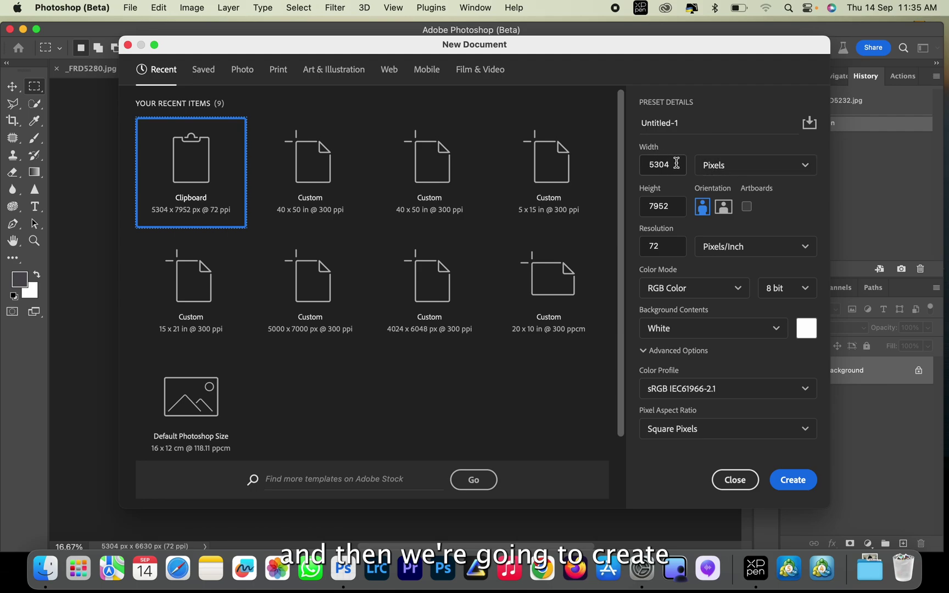
{"action": "left_click", "coordinate": [696, 124]}
{"action": "type", "text": "3"}
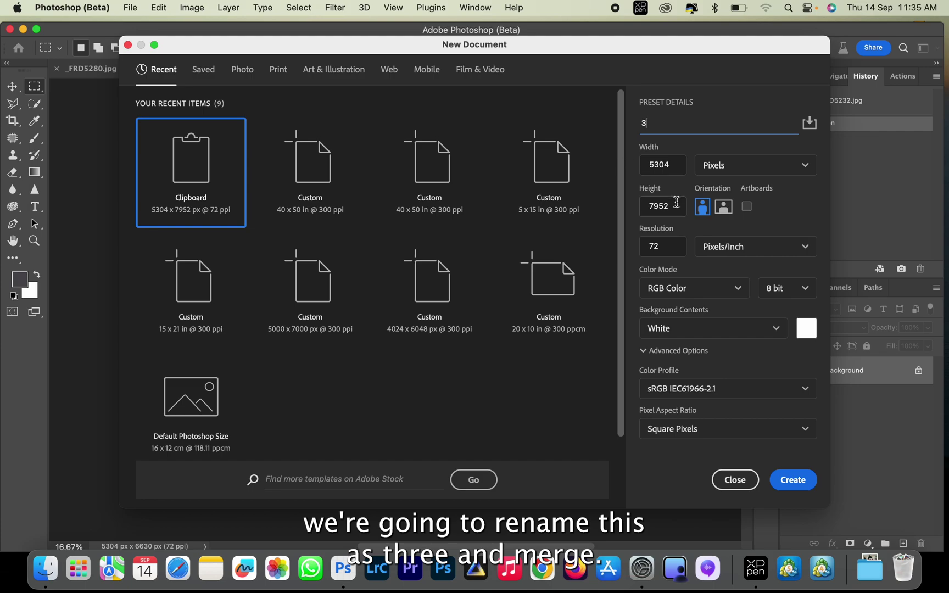
{"action": "type", "text": " merge"}
{"action": "left_click", "coordinate": [744, 166]}
{"action": "left_click", "coordinate": [730, 212]}
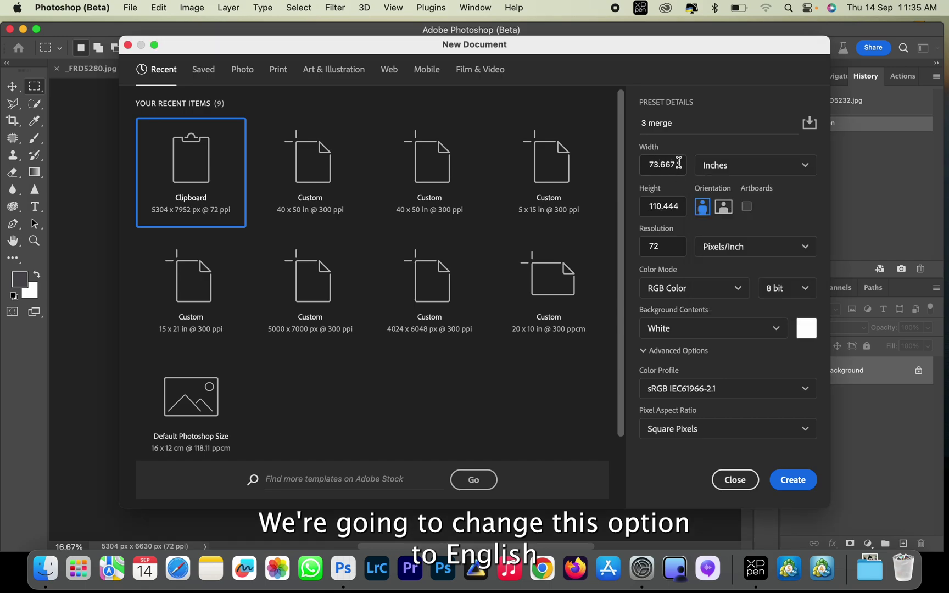
{"action": "left_click_drag", "start_coordinate": [640, 159], "coordinate": [680, 168]}
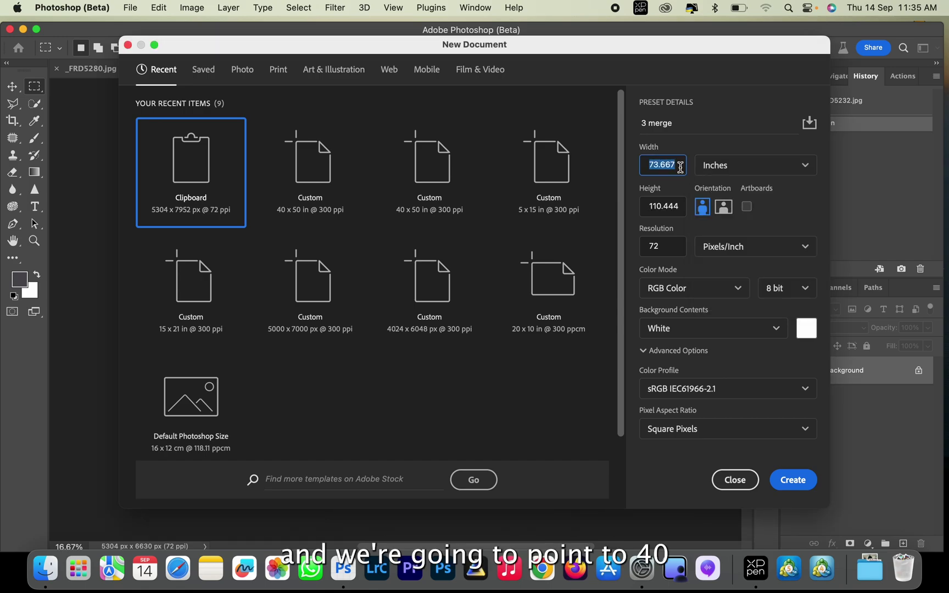
{"action": "type", "text": "40"}
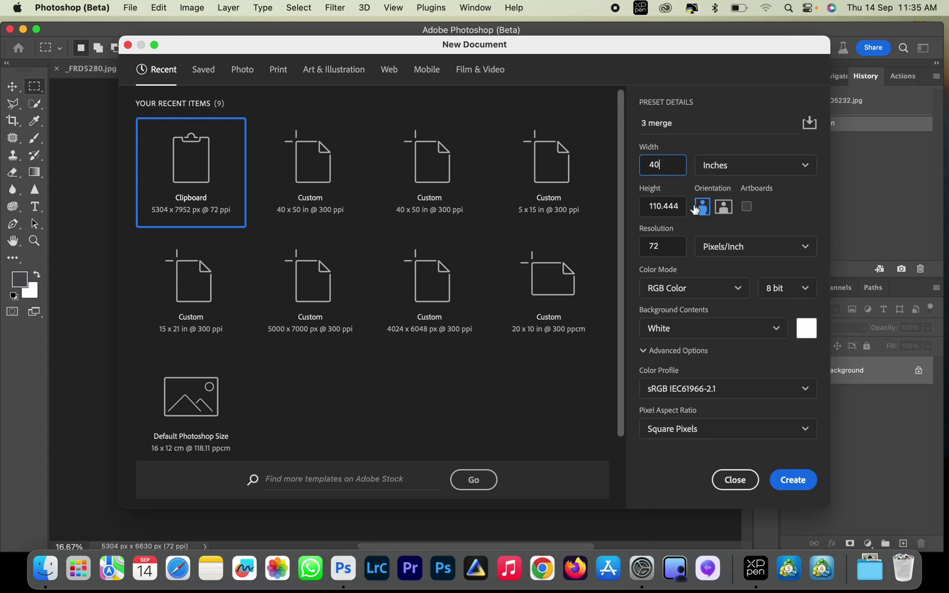
{"action": "left_click_drag", "start_coordinate": [681, 206], "coordinate": [651, 206]}
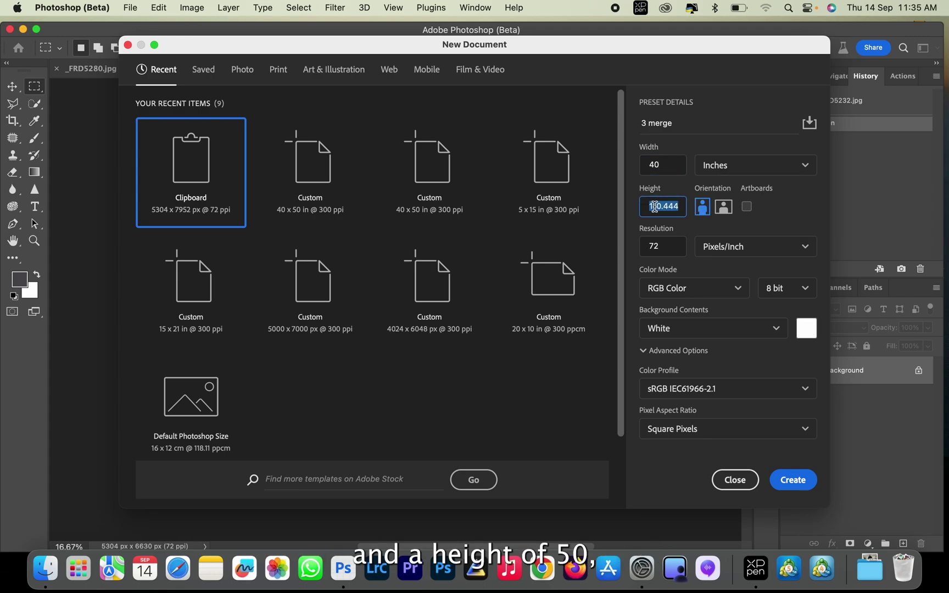
{"action": "type", "text": "50"}
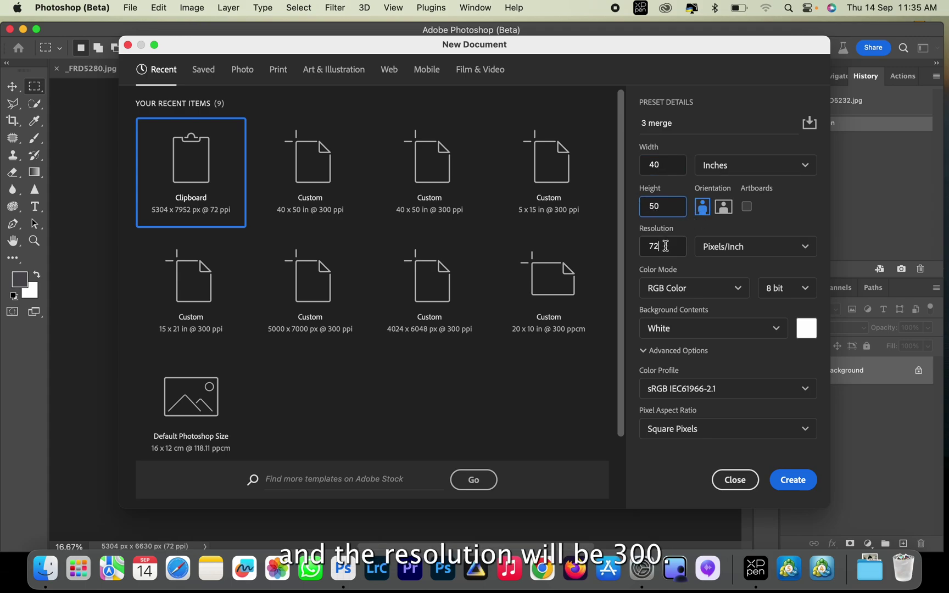
{"action": "left_click_drag", "start_coordinate": [663, 242], "coordinate": [631, 236]}
{"action": "type", "text": "300"}
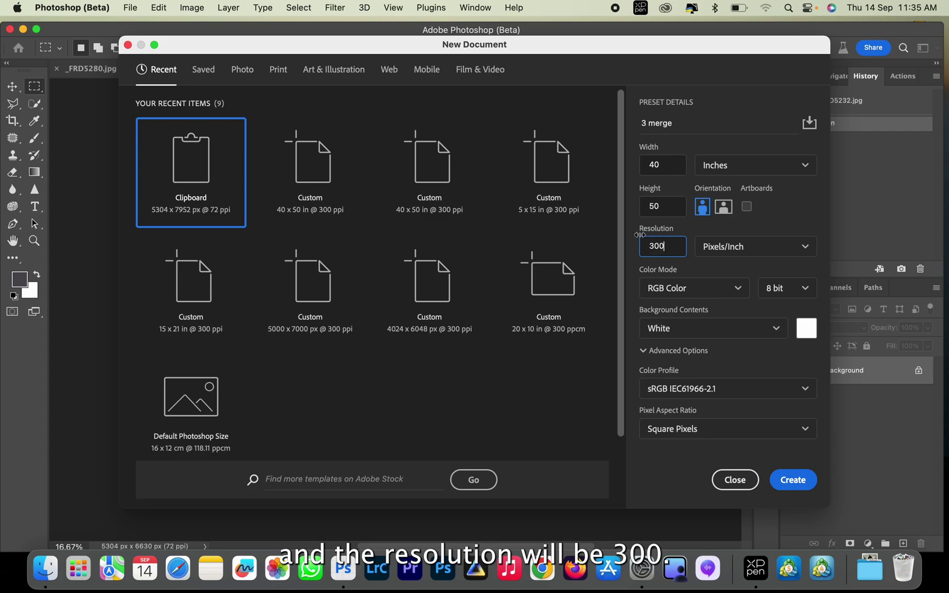
{"action": "left_click", "coordinate": [793, 480]}
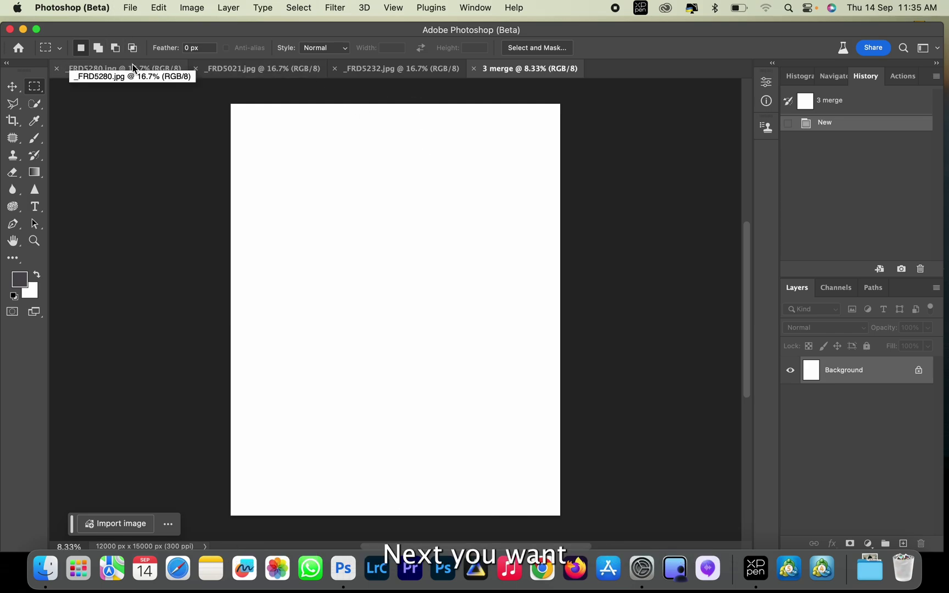
Crop _FRD5280.jpg at 2.5:1, shifting the frame to center the kissing couple on the rocks
{"action": "left_click", "coordinate": [102, 68]}
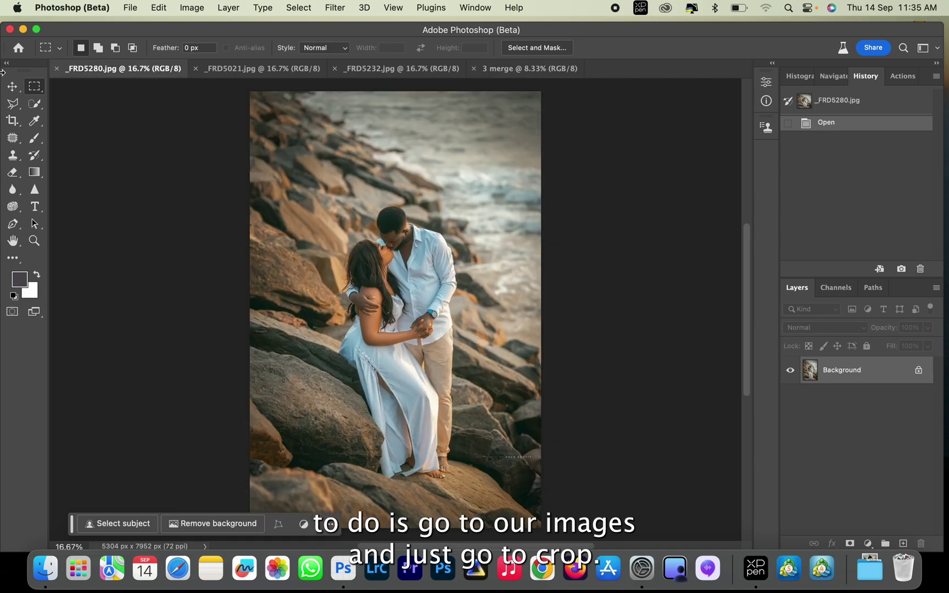
{"action": "left_click", "coordinate": [12, 120]}
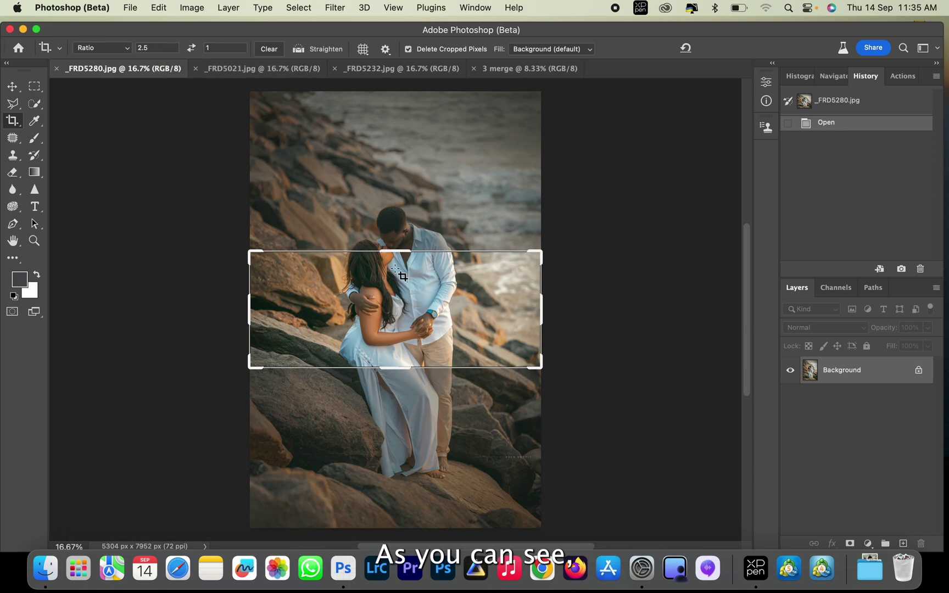
{"action": "left_click_drag", "start_coordinate": [411, 269], "coordinate": [410, 313]}
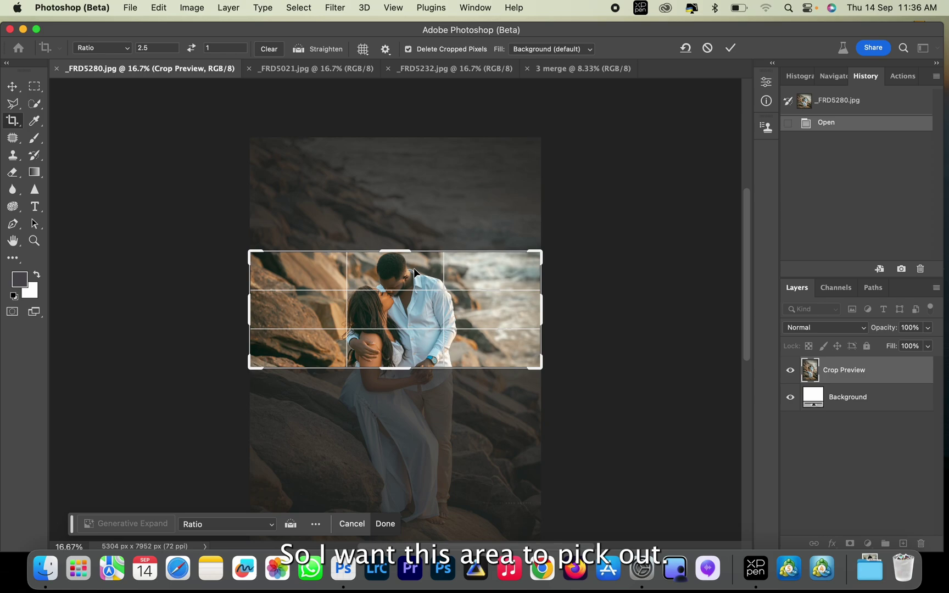
{"action": "left_click", "coordinate": [730, 50]}
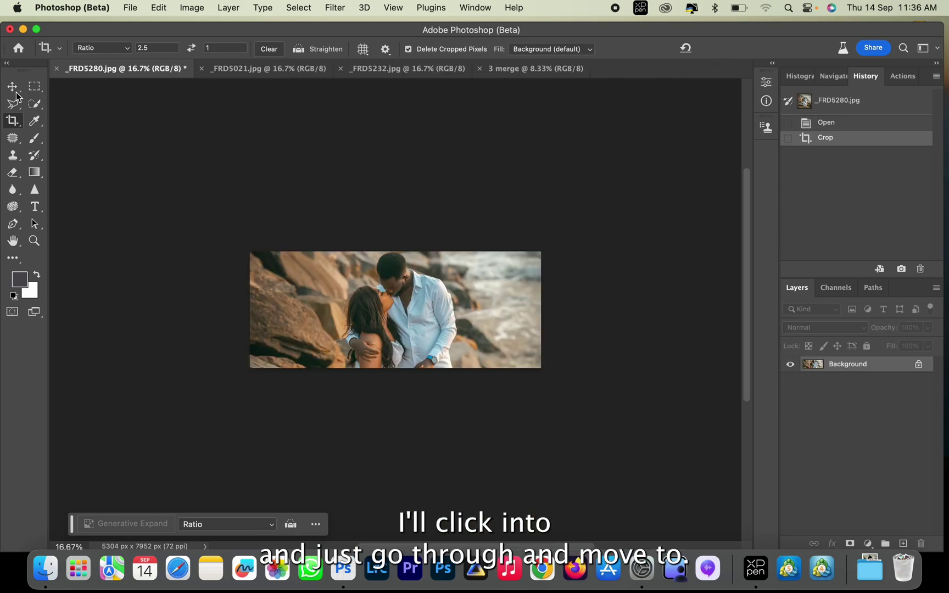
Move the rocks strip into 3 merge, scale it to full width at the top, then show _FRD5232.jpg
{"action": "left_click", "coordinate": [13, 87]}
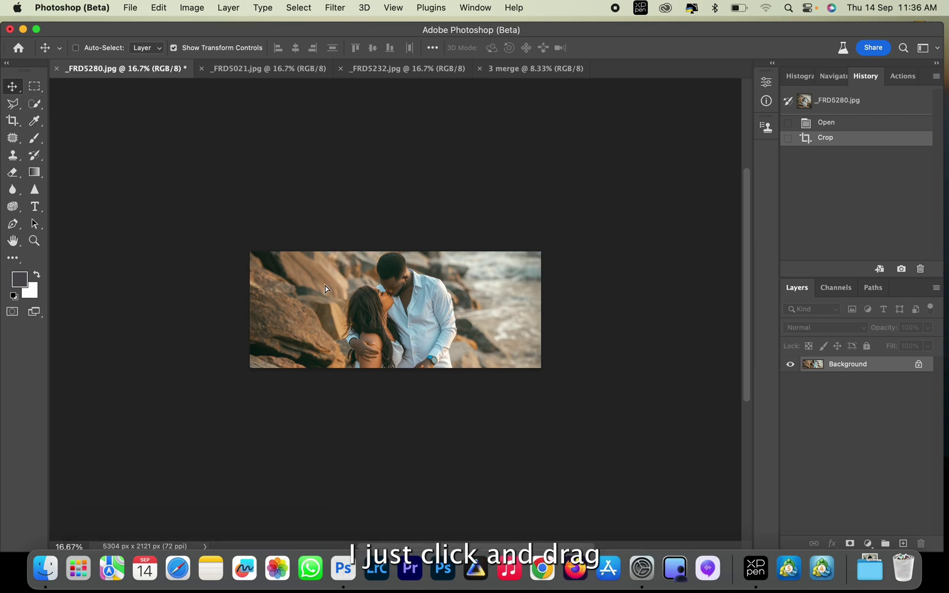
{"action": "left_click_drag", "start_coordinate": [425, 159], "coordinate": [319, 119]}
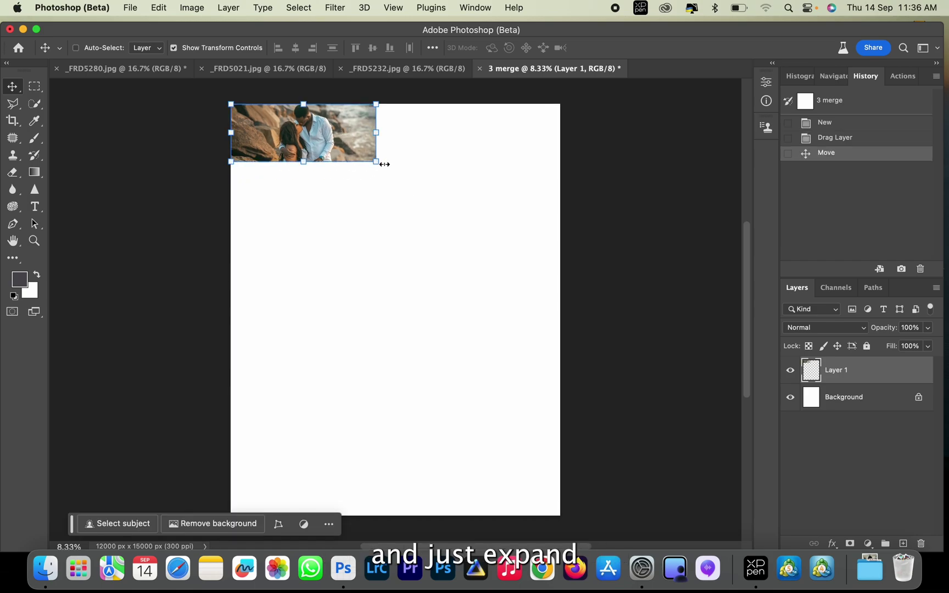
{"action": "left_click_drag", "start_coordinate": [384, 164], "coordinate": [566, 233]}
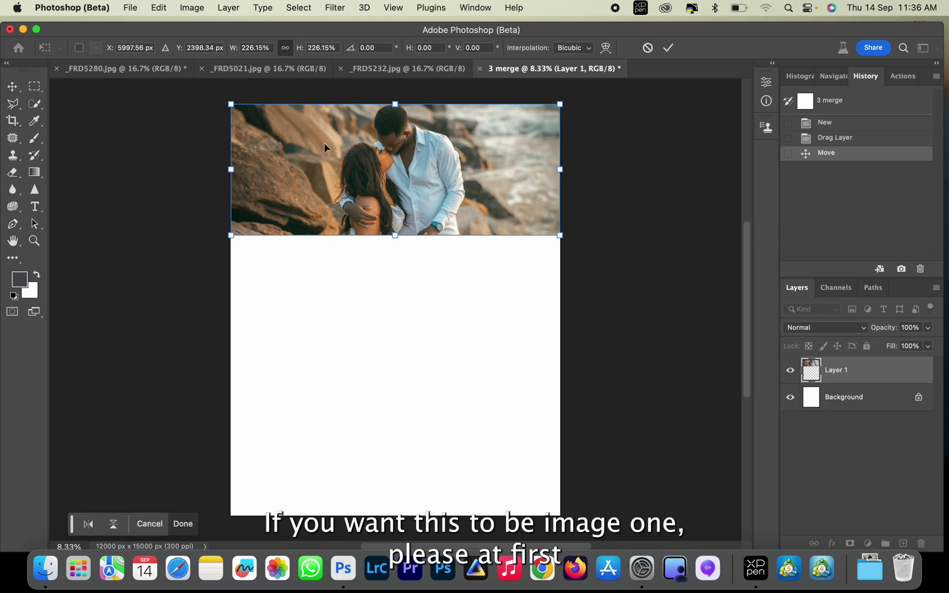
{"action": "left_click", "coordinate": [667, 50]}
{"action": "left_click", "coordinate": [382, 71]}
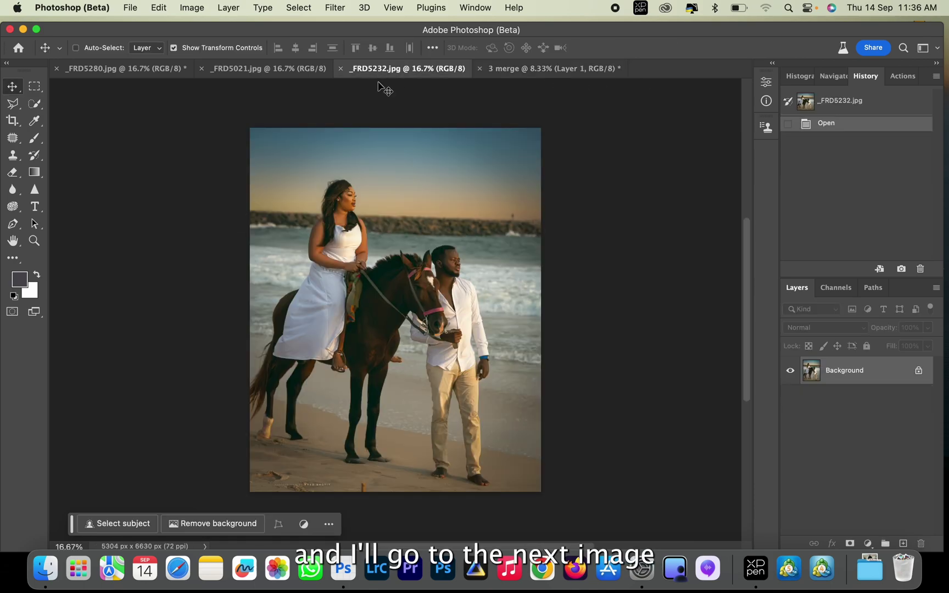
Crop the horse photo to a 2.5:1 strip of 5304 × 2121 px, redoing the framing once
{"action": "left_click", "coordinate": [16, 123]}
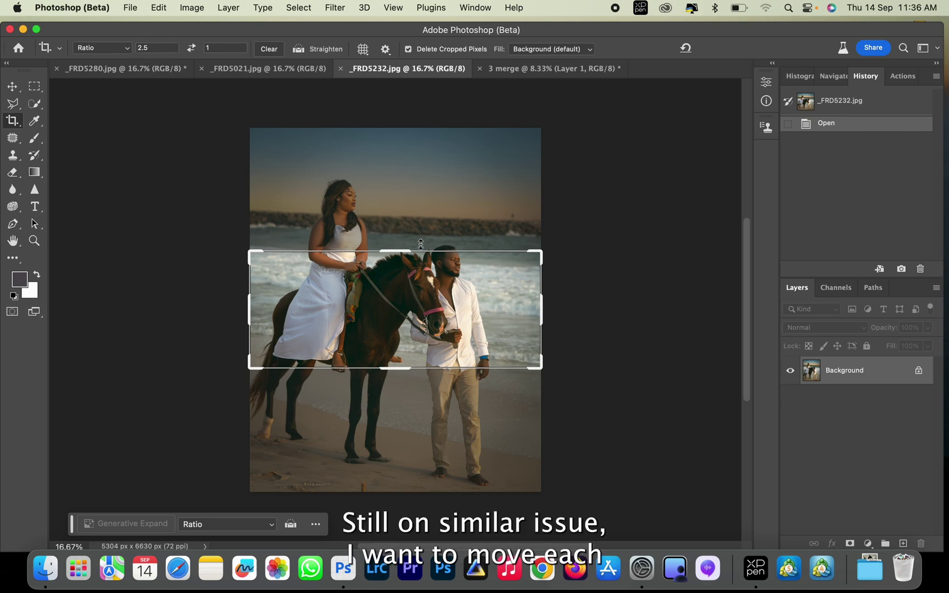
{"action": "left_click", "coordinate": [394, 309]}
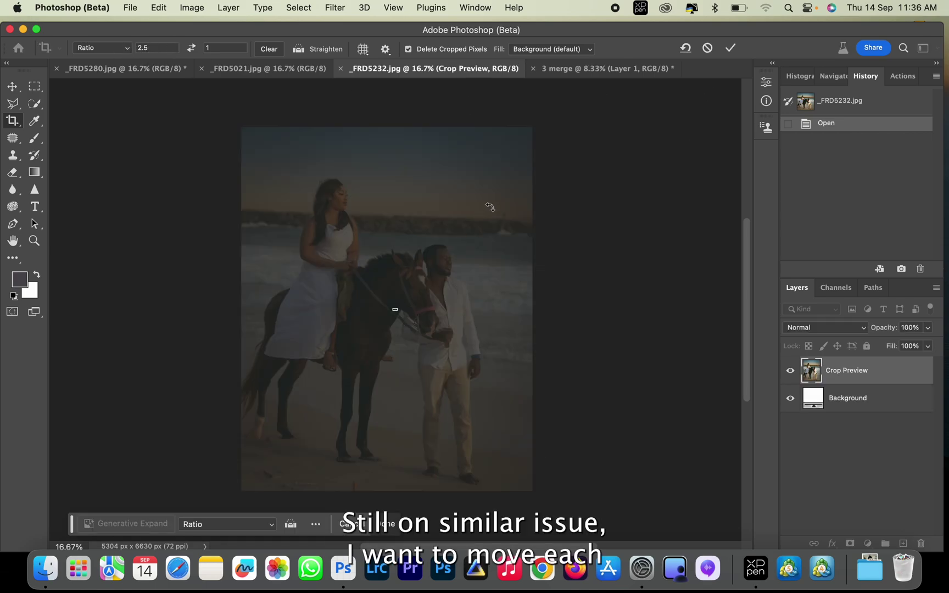
{"action": "key", "text": "super+z"}
{"action": "left_click_drag", "start_coordinate": [410, 296], "coordinate": [415, 352]}
{"action": "key", "text": "Return"}
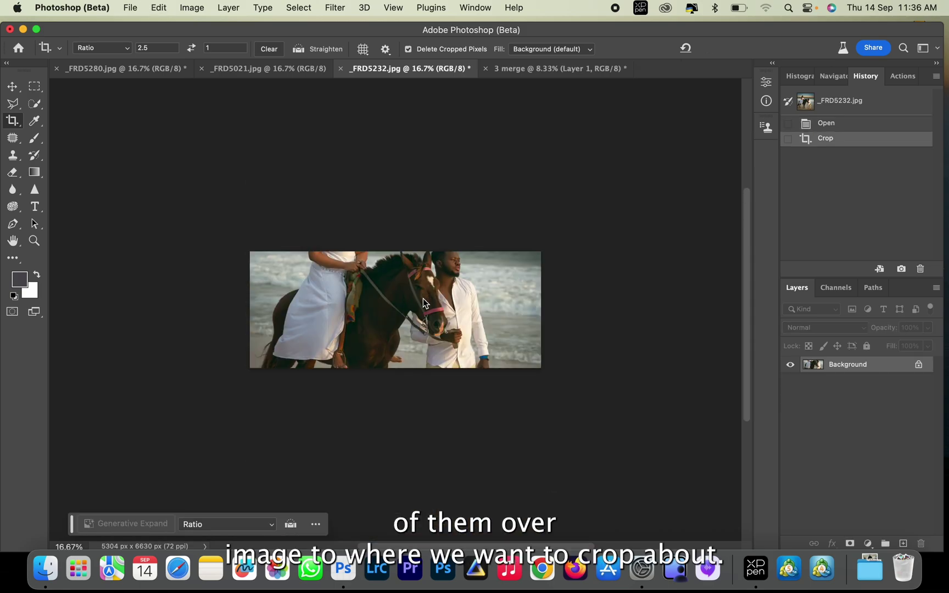
{"action": "key", "text": "super+z"}
{"action": "left_click", "coordinate": [351, 342]}
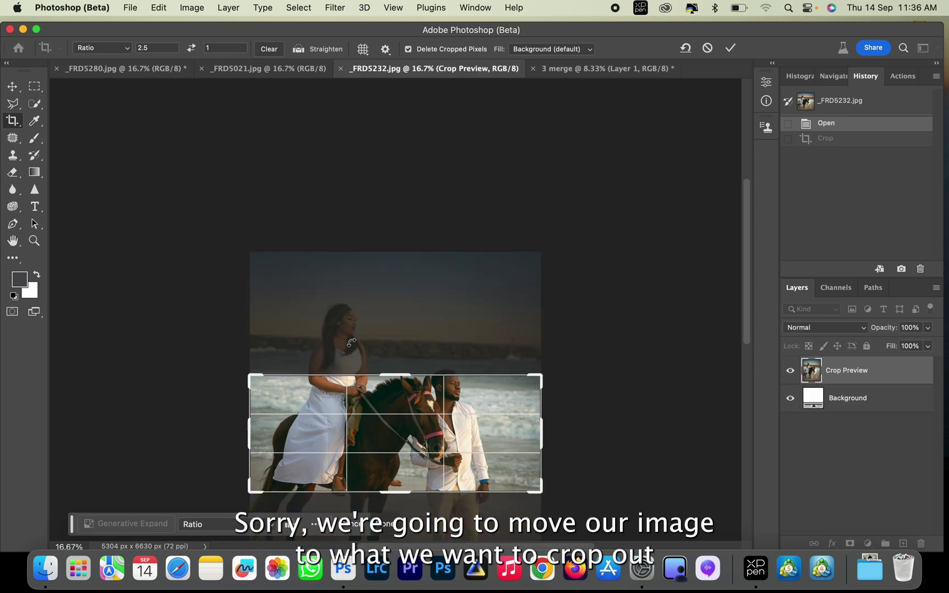
{"action": "left_click_drag", "start_coordinate": [382, 405], "coordinate": [378, 476]}
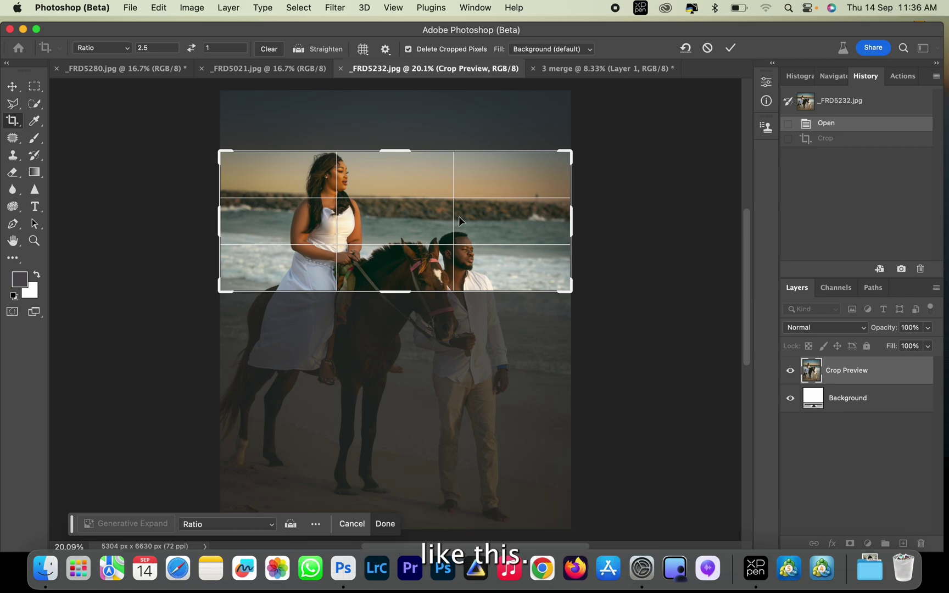
{"action": "left_click", "coordinate": [729, 49]}
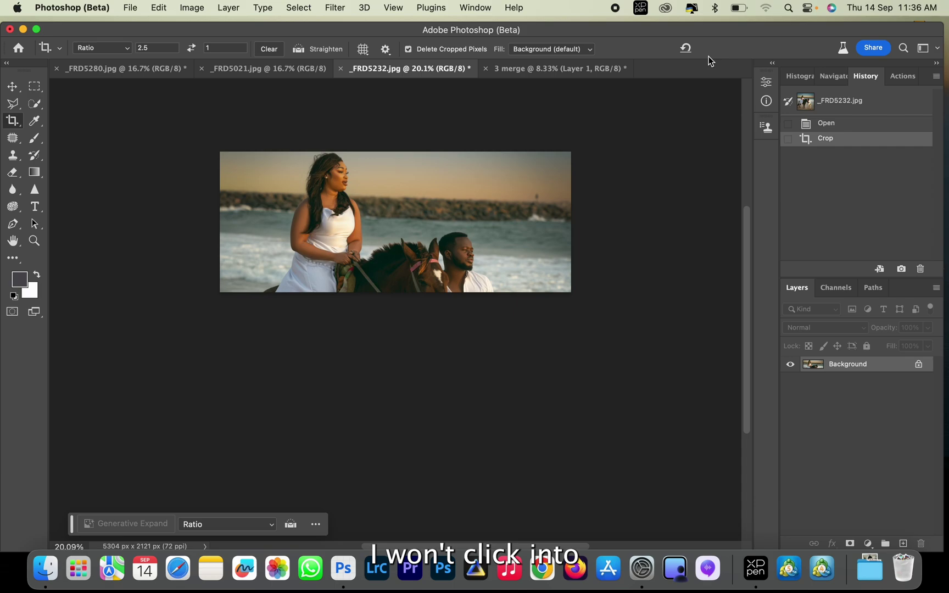
Drag the horse strip into 3 merge below the rocks strip and stretch it to full width
{"action": "left_click", "coordinate": [12, 86]}
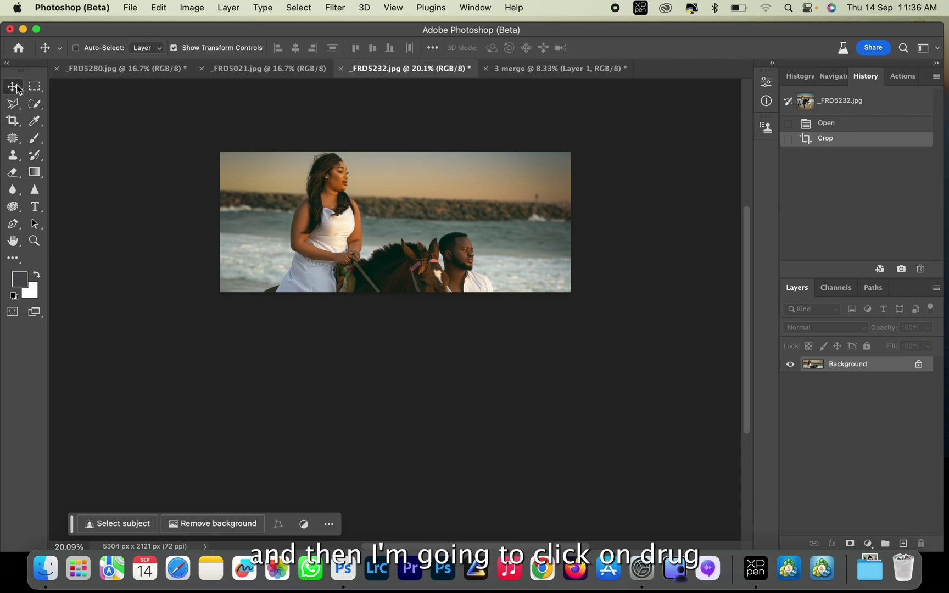
{"action": "left_click_drag", "start_coordinate": [361, 207], "coordinate": [305, 245]}
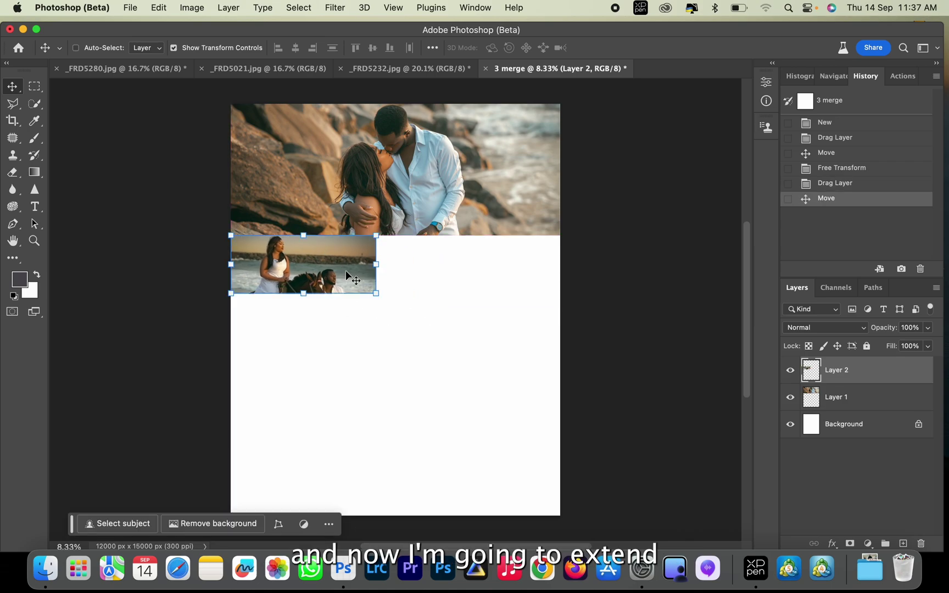
{"action": "left_click_drag", "start_coordinate": [376, 293], "coordinate": [573, 341]}
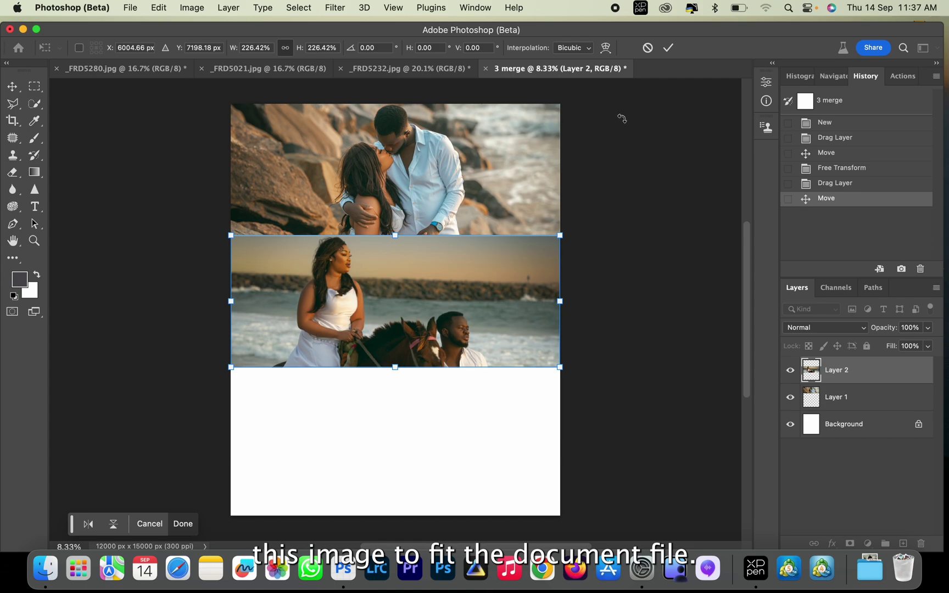
{"action": "key", "text": "Return"}
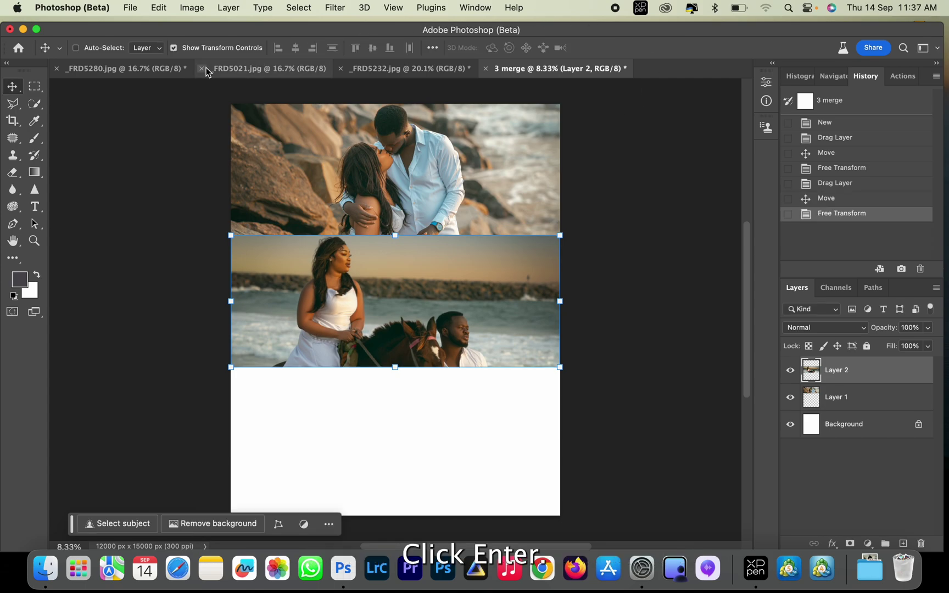
Switch to _FRD5021.jpg and crop it at 2.5:1 around the couple's faces (5304 × 2122 px)
{"action": "left_click", "coordinate": [148, 71]}
{"action": "left_click", "coordinate": [267, 73]}
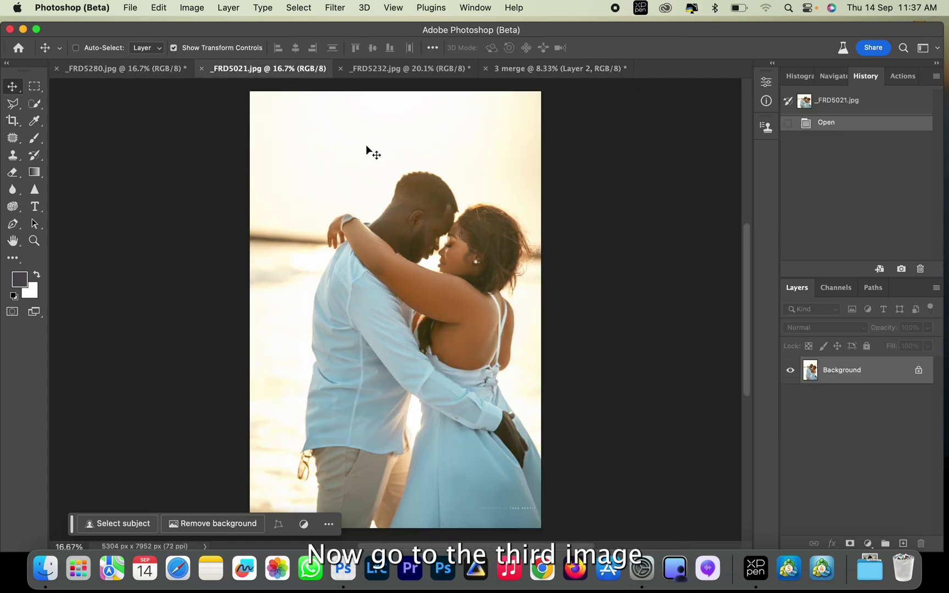
{"action": "left_click", "coordinate": [12, 120]}
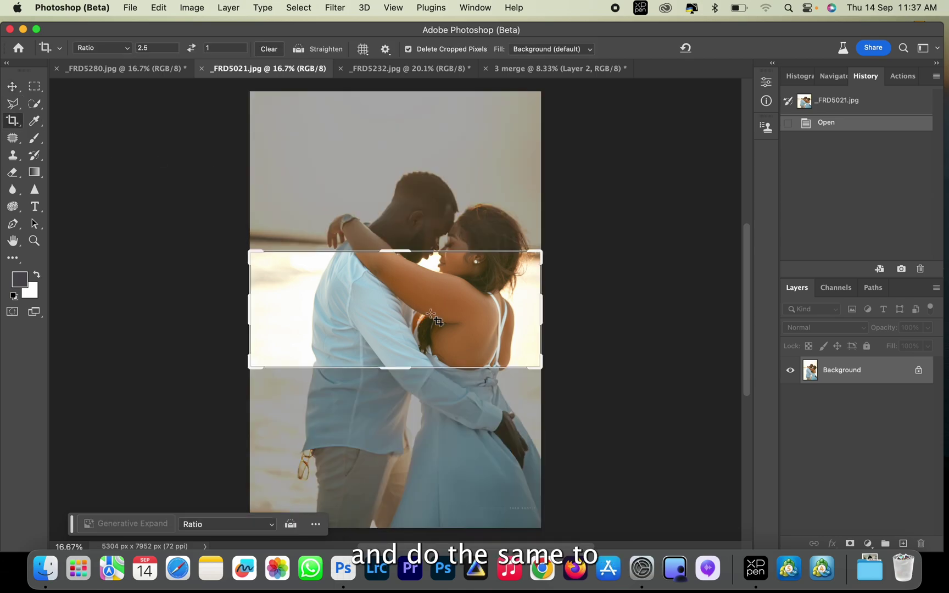
{"action": "left_click_drag", "start_coordinate": [457, 282], "coordinate": [459, 364]}
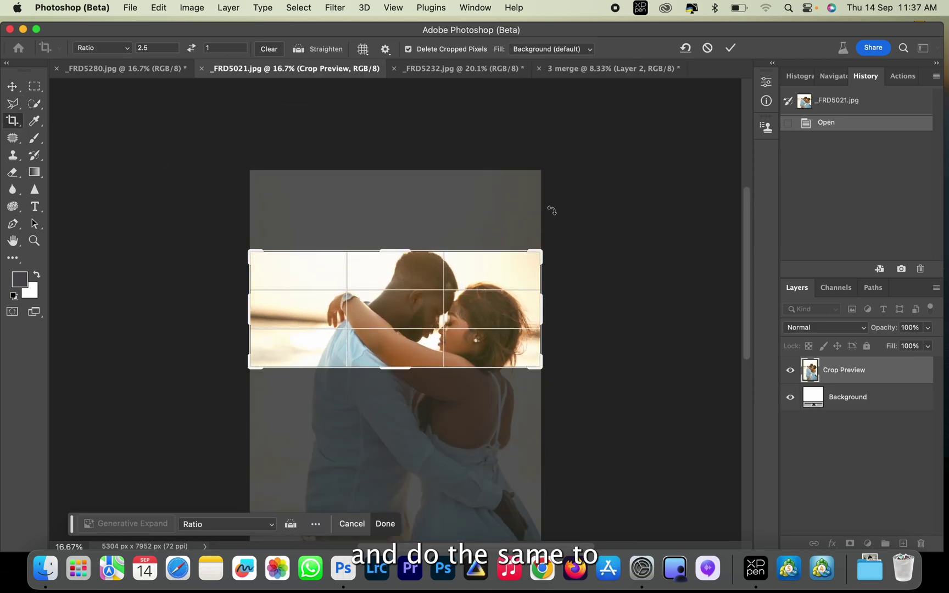
{"action": "left_click", "coordinate": [730, 49]}
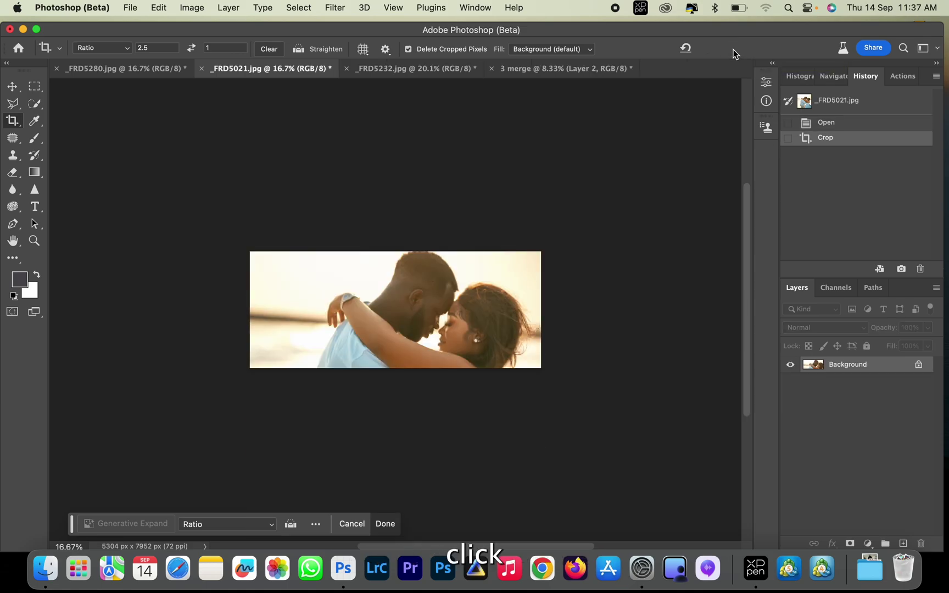
Move the couple strip into 3 merge as Layer 3 under the horse strip, stretched to full width
{"action": "key", "text": "v"}
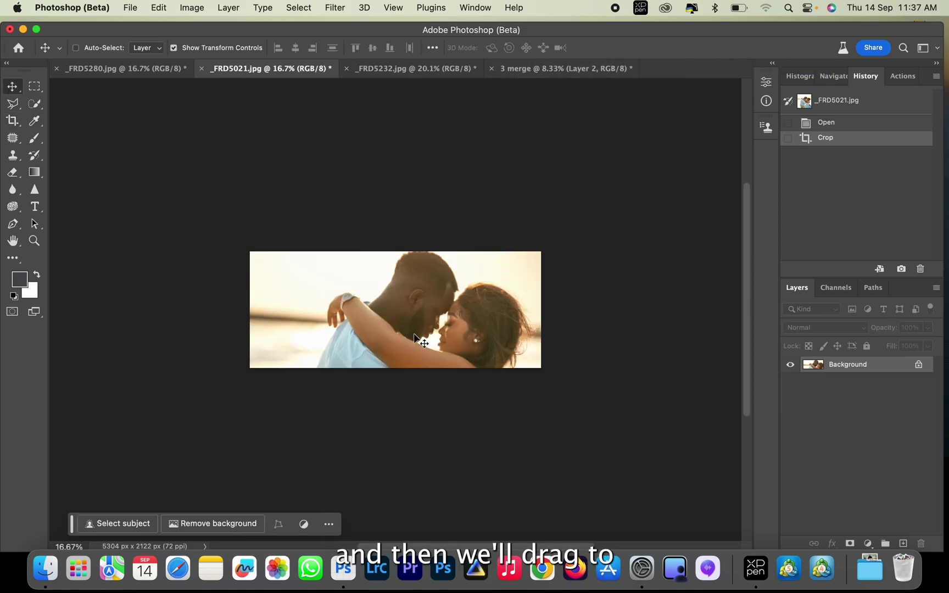
{"action": "left_click_drag", "start_coordinate": [423, 342], "coordinate": [538, 84]}
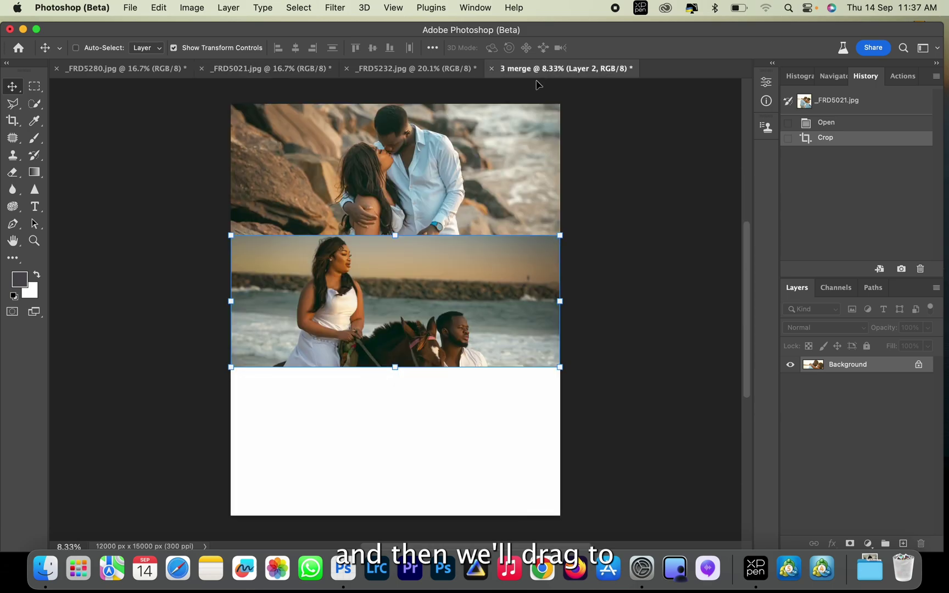
{"action": "left_click_drag", "start_coordinate": [448, 412], "coordinate": [320, 394]}
{"action": "left_click_drag", "start_coordinate": [383, 425], "coordinate": [555, 527]}
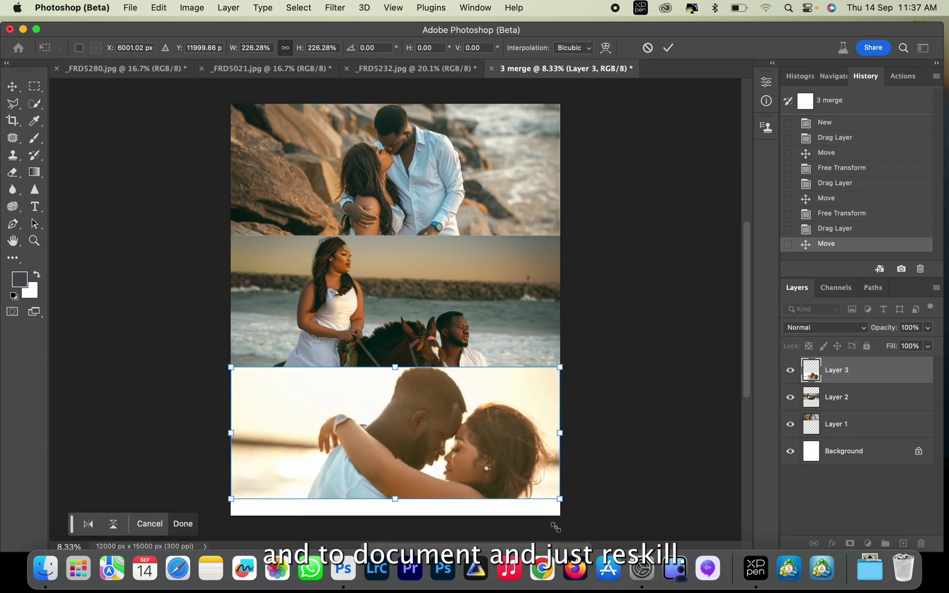
{"action": "left_click", "coordinate": [668, 48]}
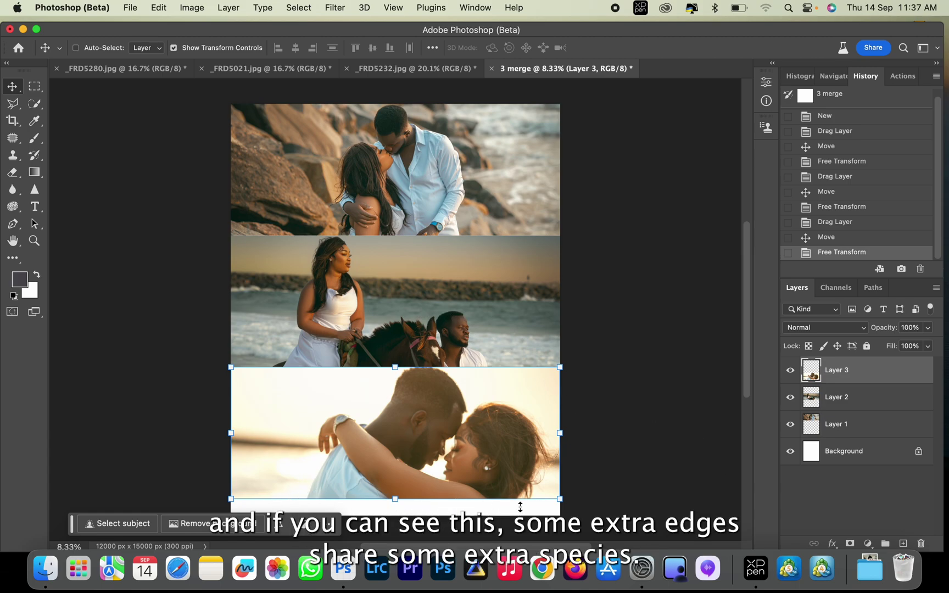
Select Layers 1–3, scale them together to 104.25%, and nudge them right to cover the page
{"action": "left_click", "coordinate": [870, 424], "text": "shift"}
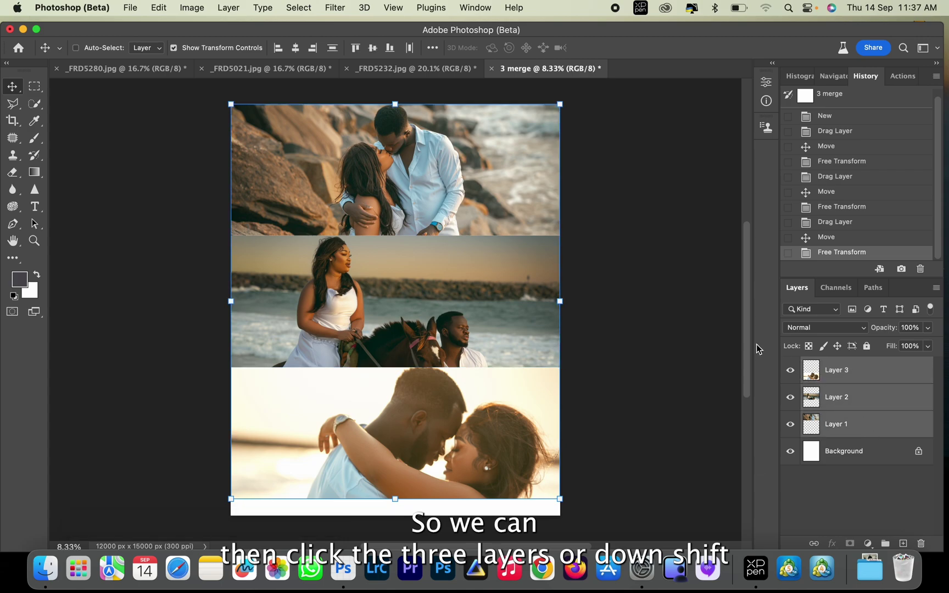
{"action": "left_click", "coordinate": [899, 372]}
{"action": "left_click", "coordinate": [892, 398], "text": "shift"}
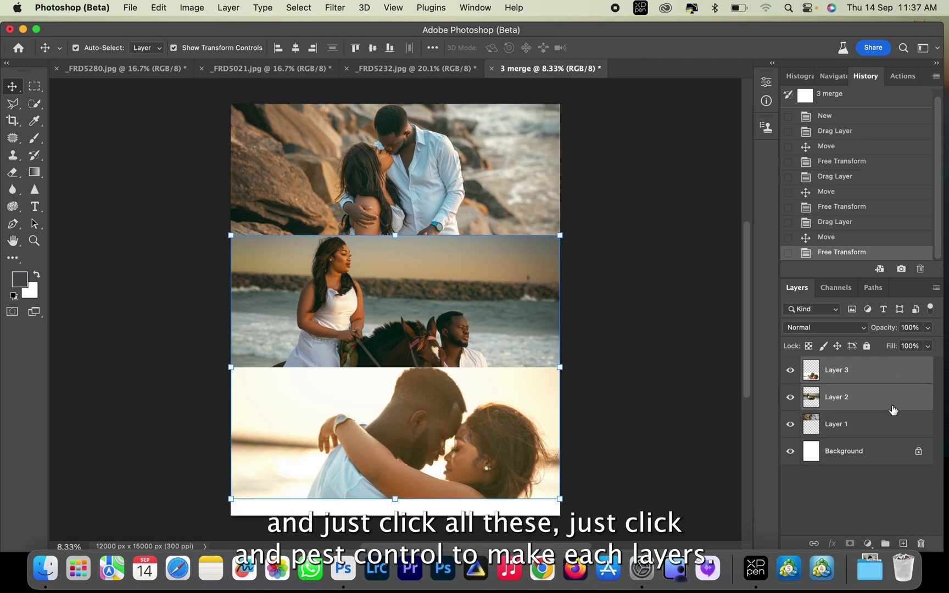
{"action": "left_click", "coordinate": [892, 422], "text": "shift"}
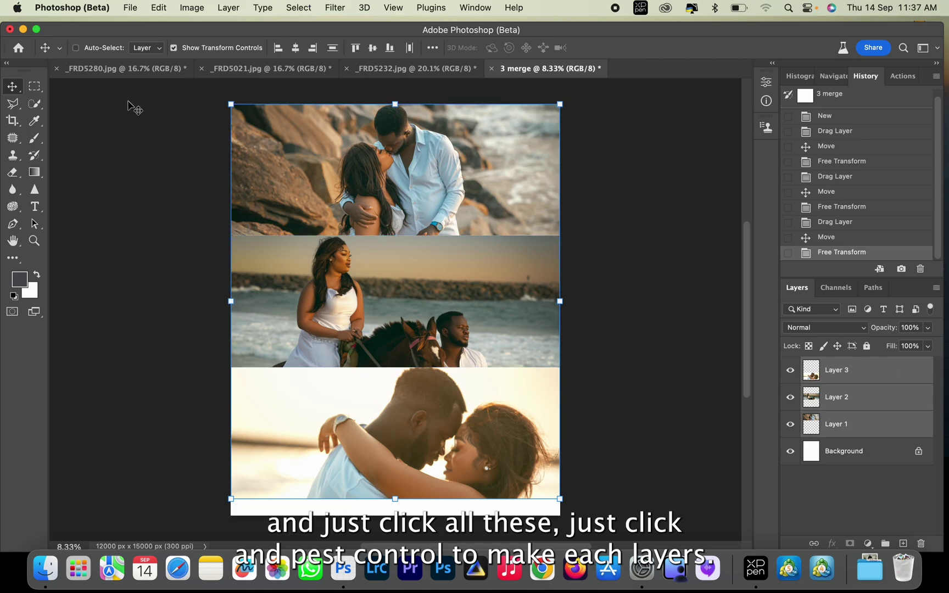
{"action": "left_click_drag", "start_coordinate": [232, 500], "coordinate": [219, 518]}
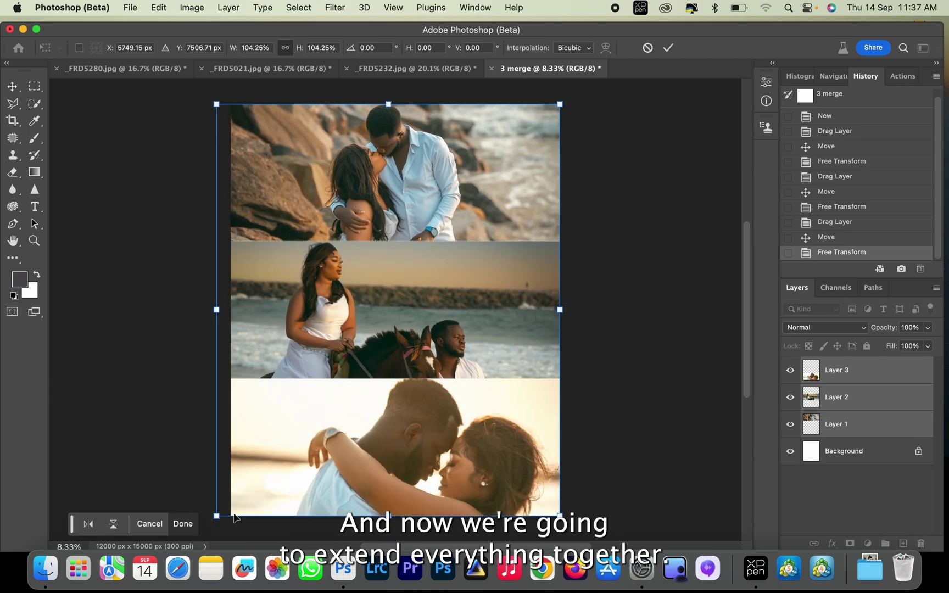
{"action": "left_click_drag", "start_coordinate": [450, 440], "coordinate": [468, 435]}
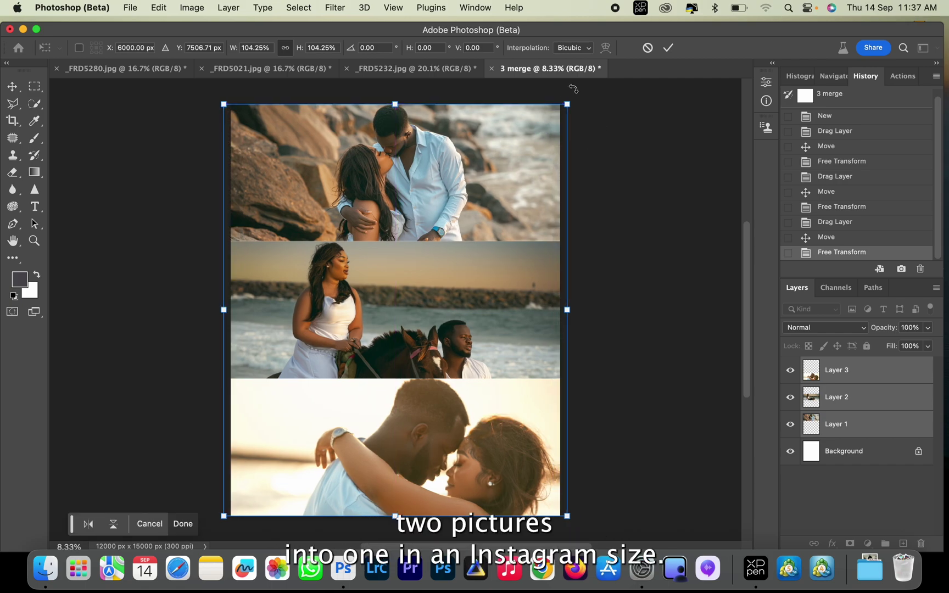
Commit the Free Transform so the three enlarged strips fill the 3 merge page
{"action": "left_click", "coordinate": [668, 48]}
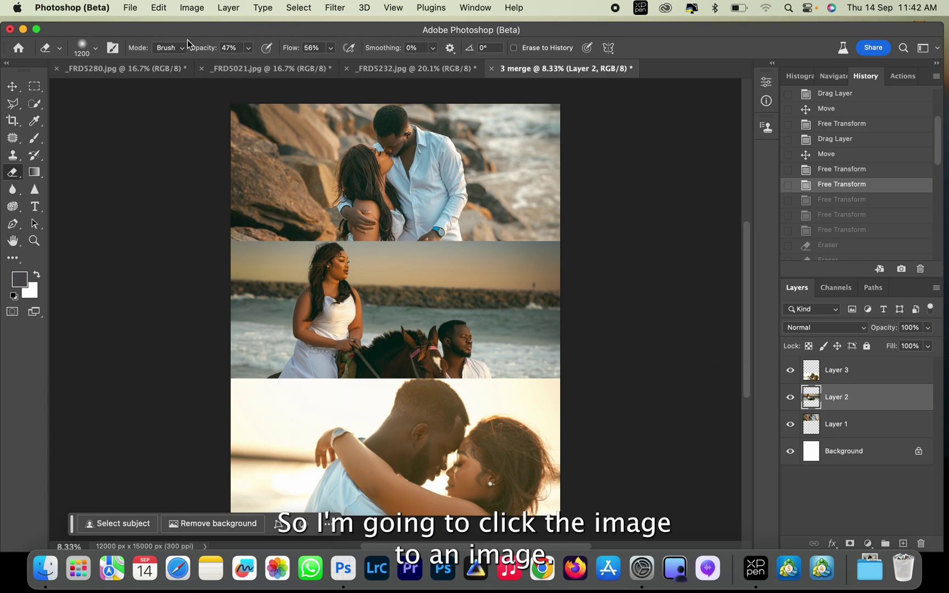
Apply Black & White to Layer 2 with Tint (Hue 42, Saturation 20) and Reds raised to 62
{"action": "left_click", "coordinate": [192, 8]}
{"action": "mouse_move", "coordinate": [220, 44]}
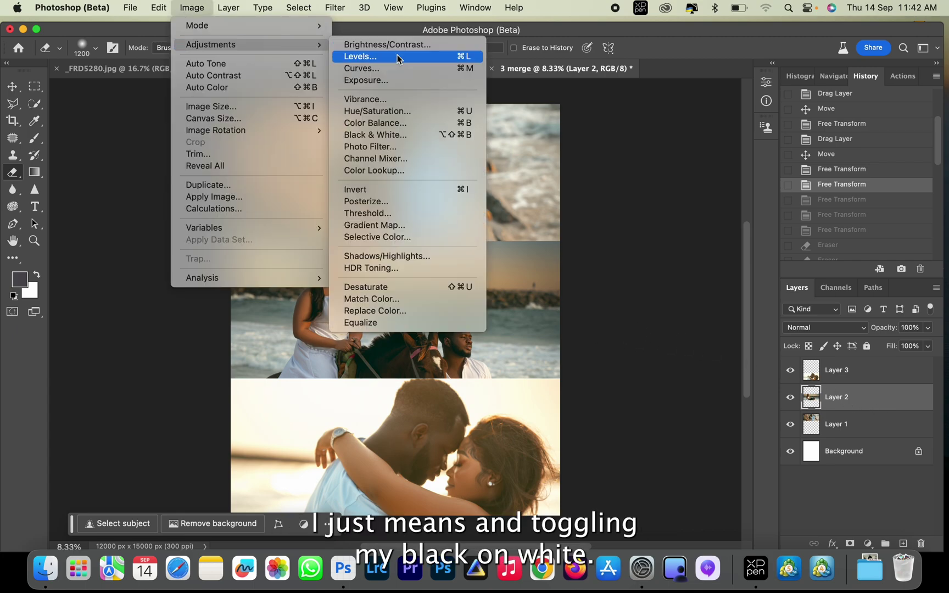
{"action": "left_click", "coordinate": [434, 135]}
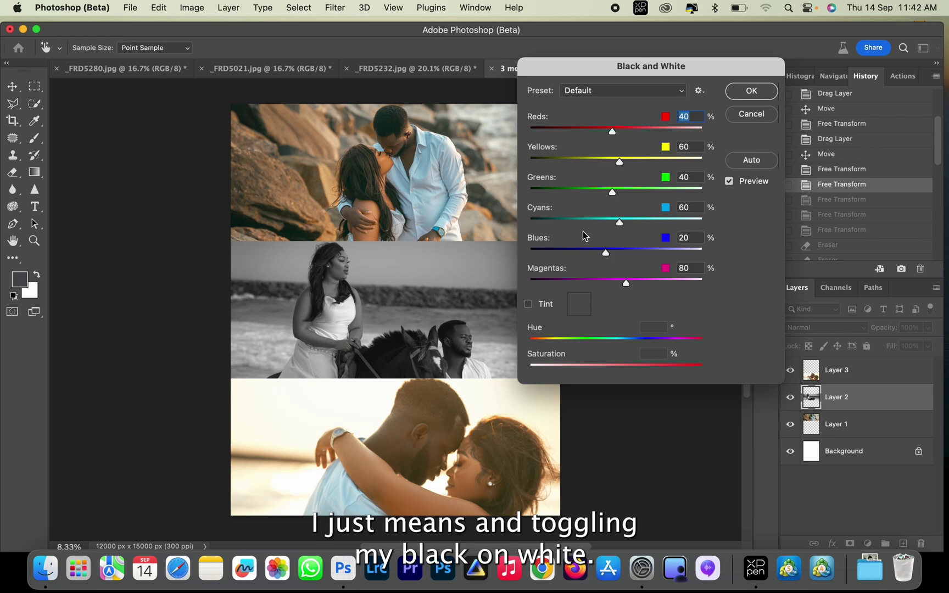
{"action": "left_click_drag", "start_coordinate": [546, 72], "coordinate": [646, 71]}
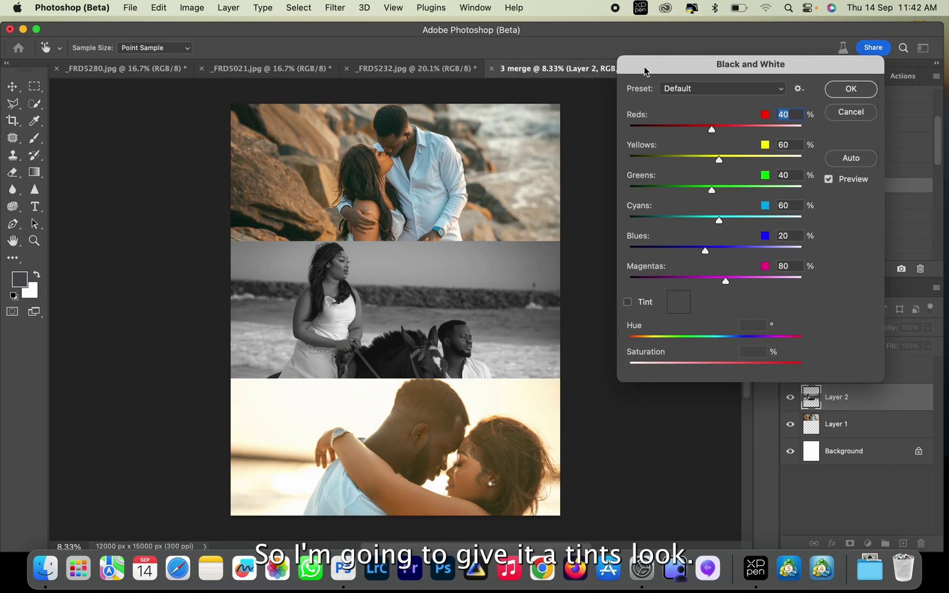
{"action": "left_click", "coordinate": [628, 303]}
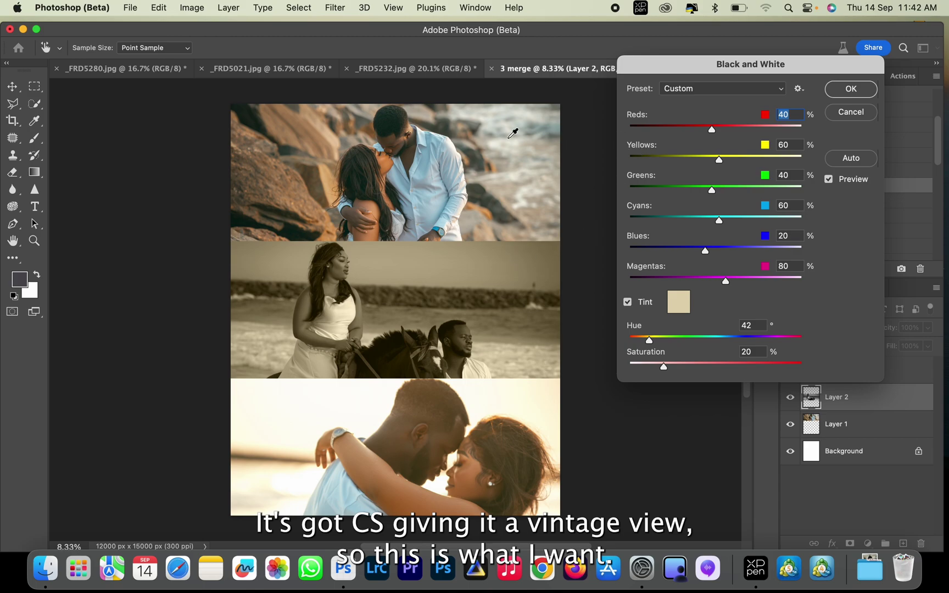
{"action": "left_click_drag", "start_coordinate": [712, 130], "coordinate": [727, 166]}
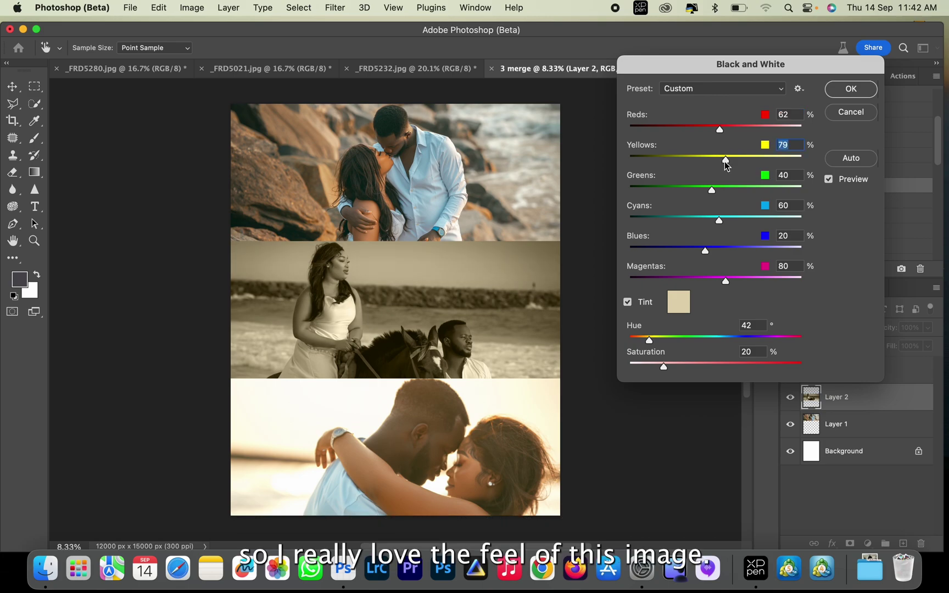
{"action": "left_click", "coordinate": [856, 91]}
{"action": "key", "text": "e"}
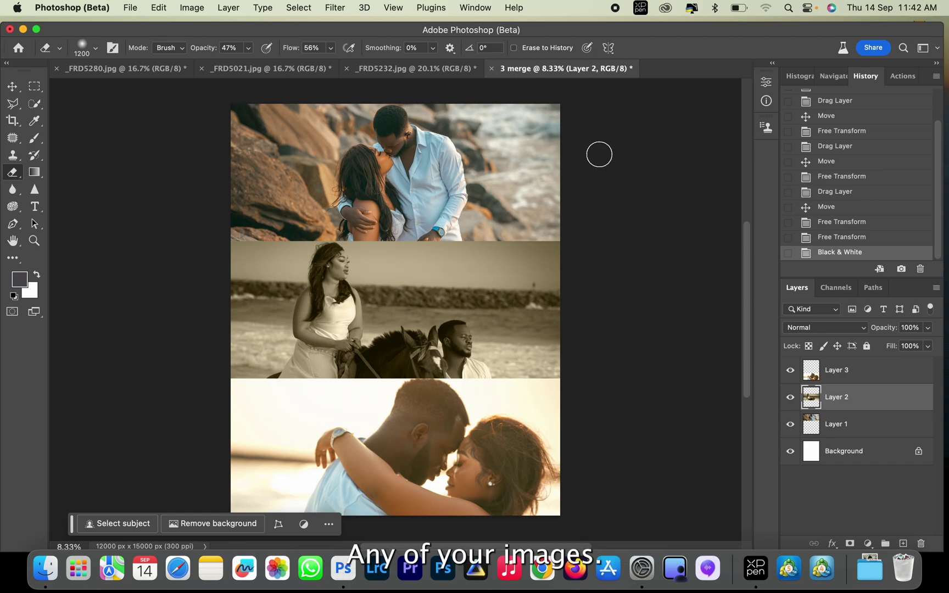